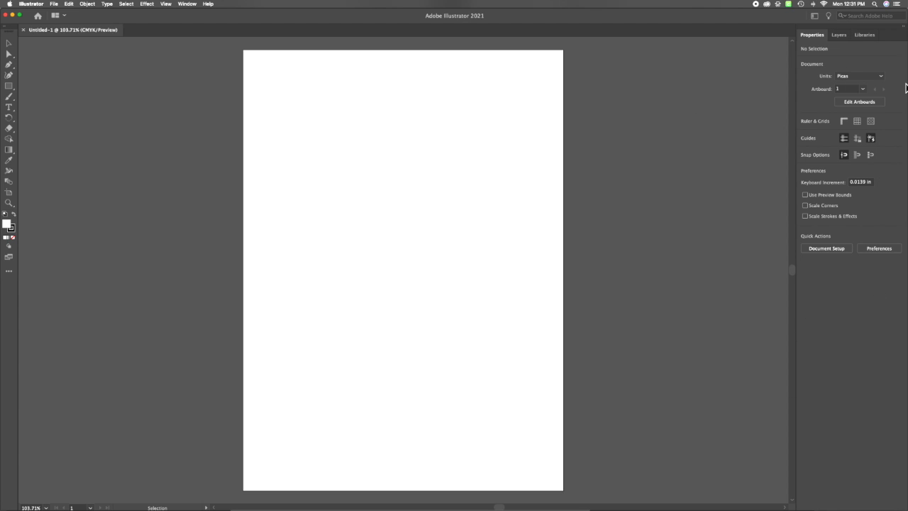
- Show the document's layers and dock the Navigator panel above the Layers group
left_click(839, 35)
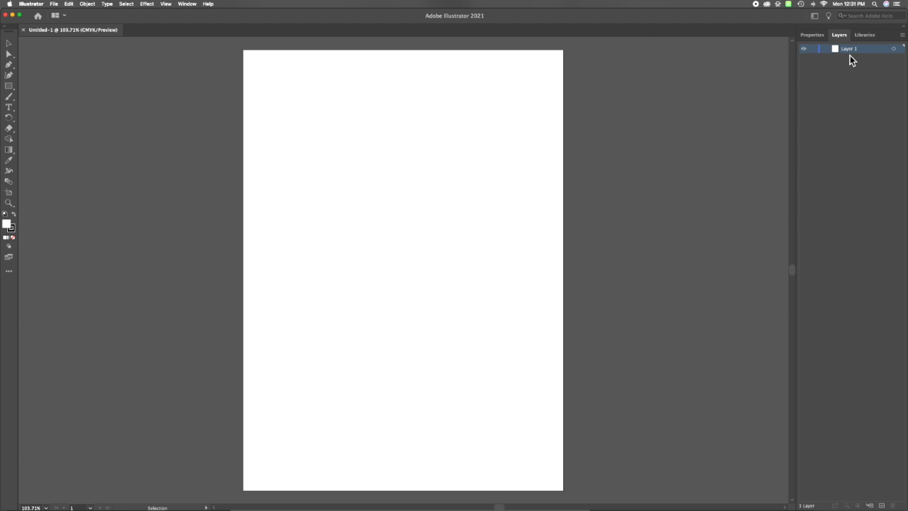
left_click(187, 5)
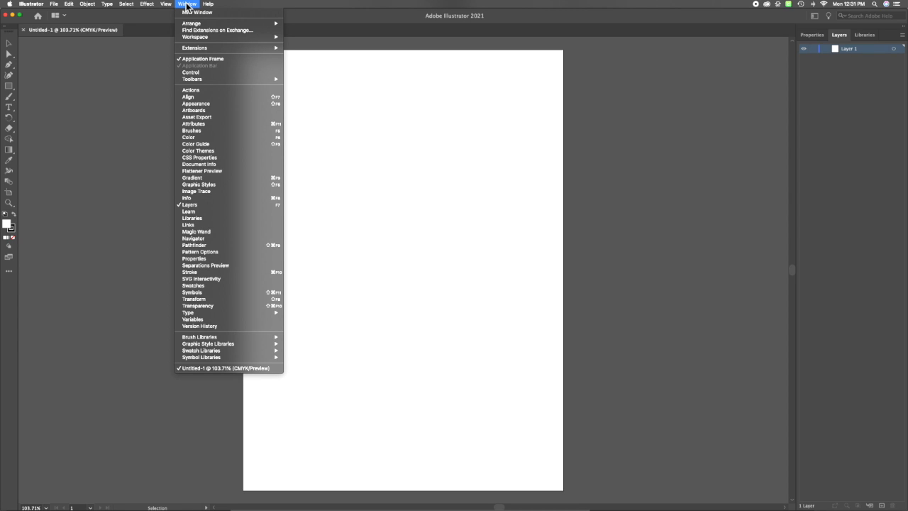
left_click(197, 238)
left_click_drag(79, 125, 851, 26)
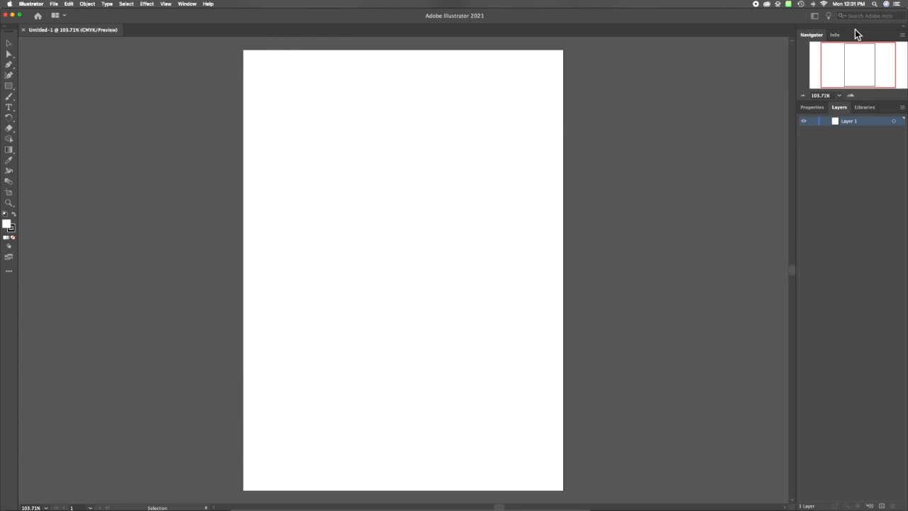
- Open the Color panel and dock it between the Navigator and the Layers group
left_click(188, 4)
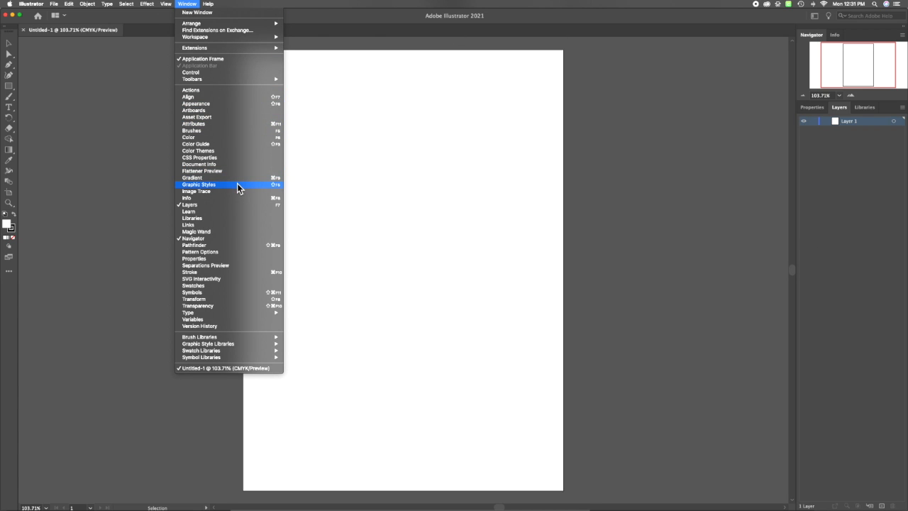
mouse_move(238, 312)
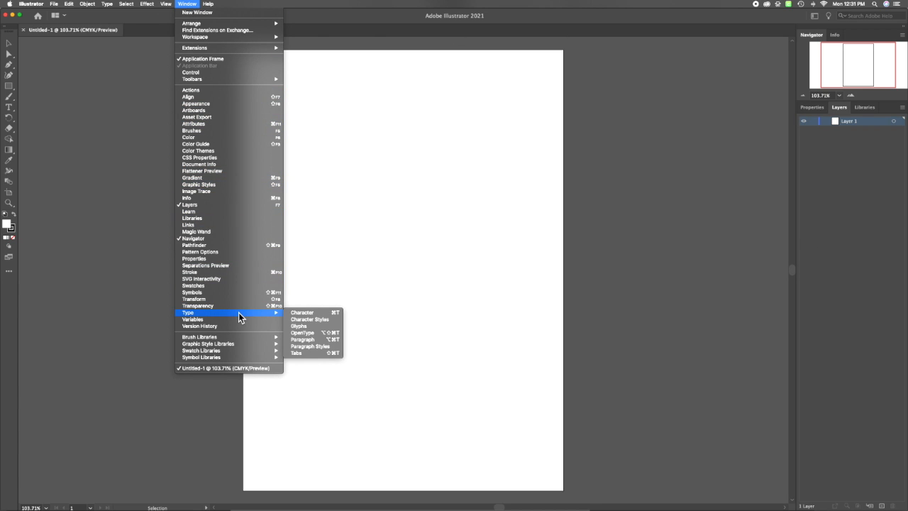
left_click(201, 136)
left_click_drag(367, 38, 834, 114)
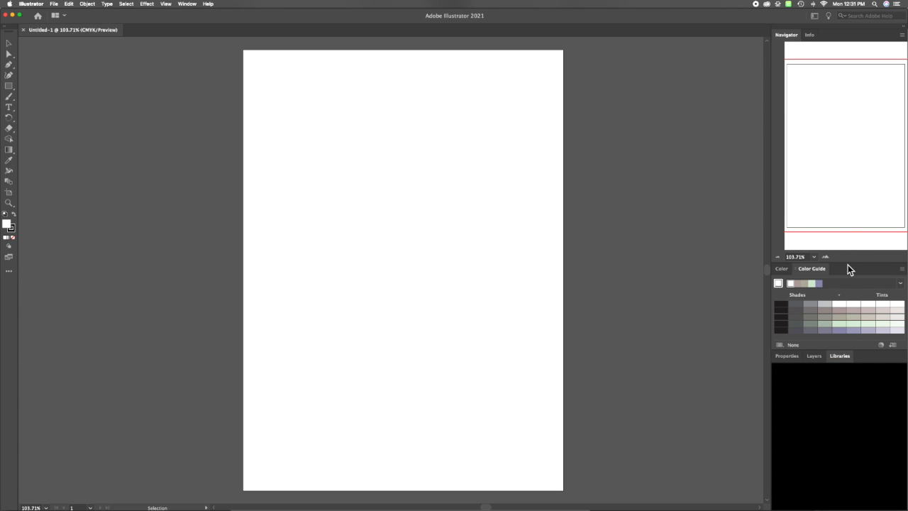
- Open the Character panel and dock it between the Navigator and the Color panel
left_click(187, 3)
left_click(305, 313)
left_click_drag(367, 38, 821, 230)
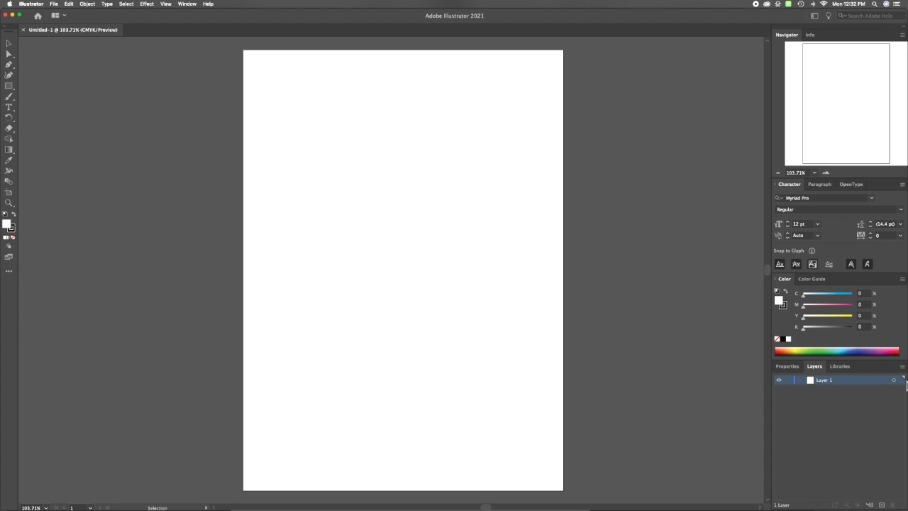
- Add a second layer and draw a closed, wide triangle on the upper part of the page with the Pen tool
left_click(882, 504)
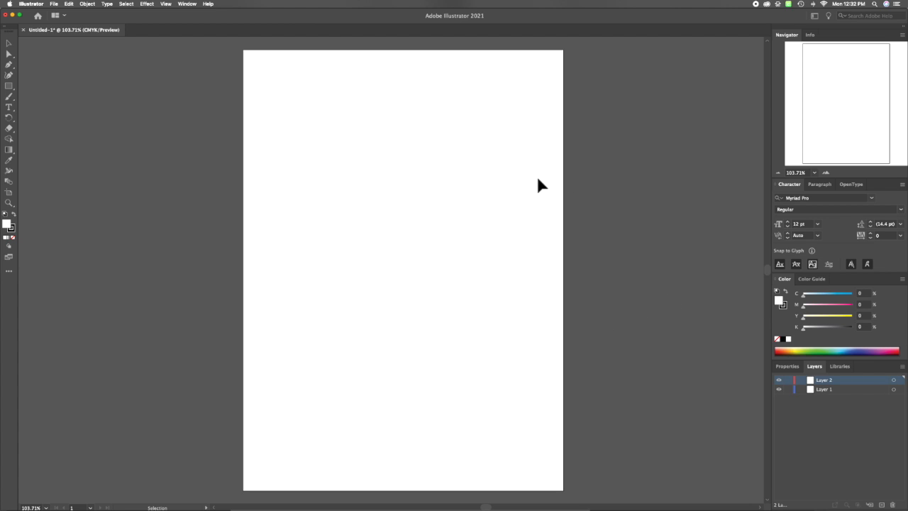
left_click(10, 68)
left_click(328, 177)
left_click(403, 135)
left_click(461, 183)
left_click(328, 177)
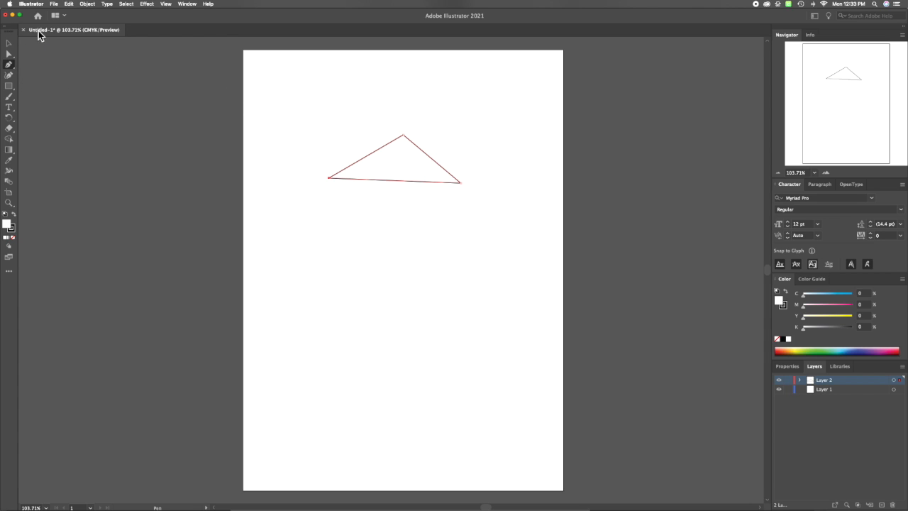
- Fill the triangle with dark red 600F0F and deselect it
left_click(9, 43)
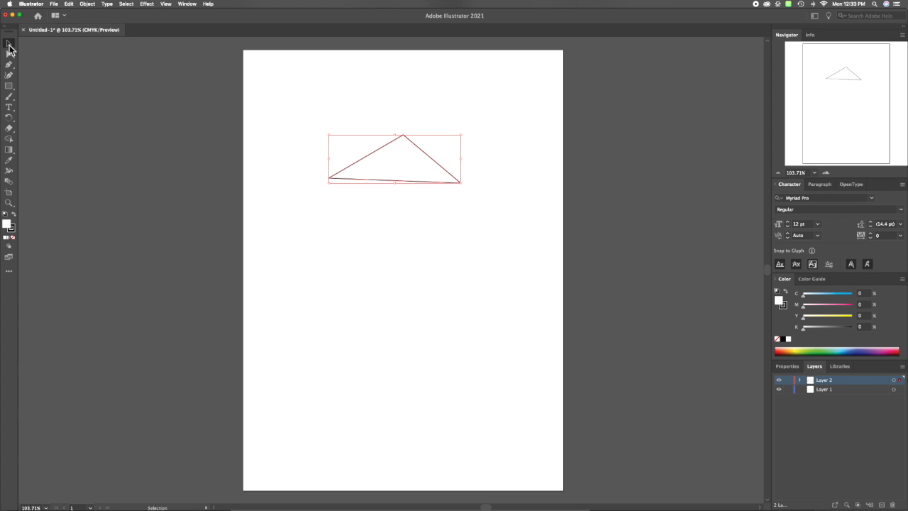
double_click(8, 226)
left_click_drag(435, 217, 432, 273)
left_click(548, 206)
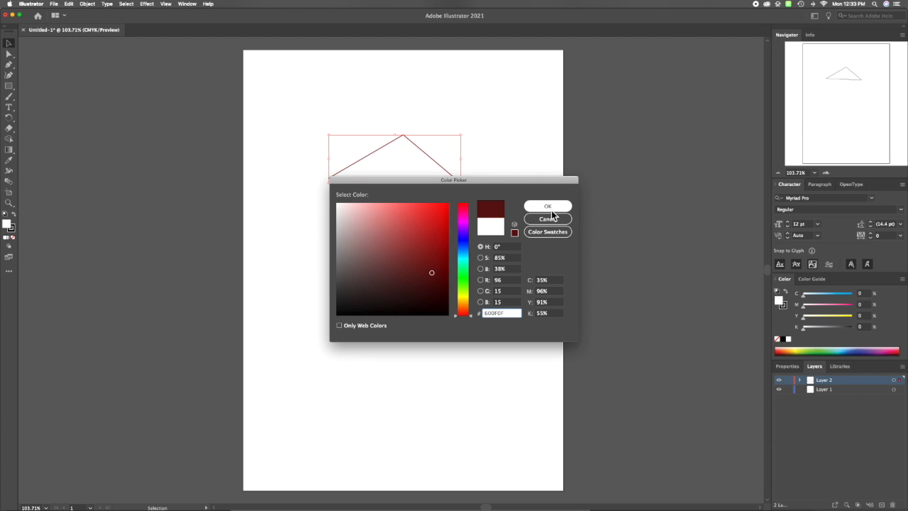
left_click(12, 231)
left_click(70, 204)
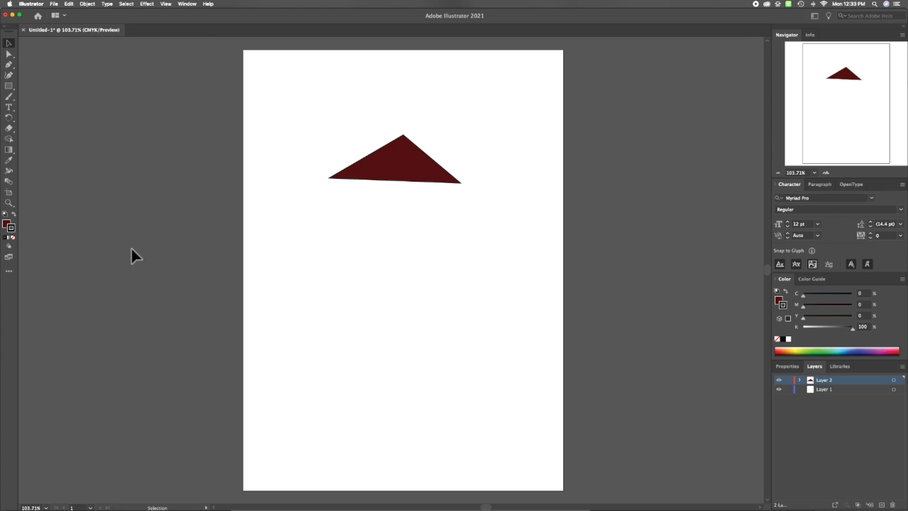
- Try changing the triangle's outline colour with the Color Picker
double_click(10, 231)
mouse_move(373, 245)
left_mouse_down()
mouse_move(380, 221)
mouse_move(448, 224)
left_mouse_up()
left_click(547, 206)
left_click(378, 175)
left_click(198, 208)
- Remove the triangle's outline and move it to the upper left area of the page
left_click(357, 179)
left_click(12, 237)
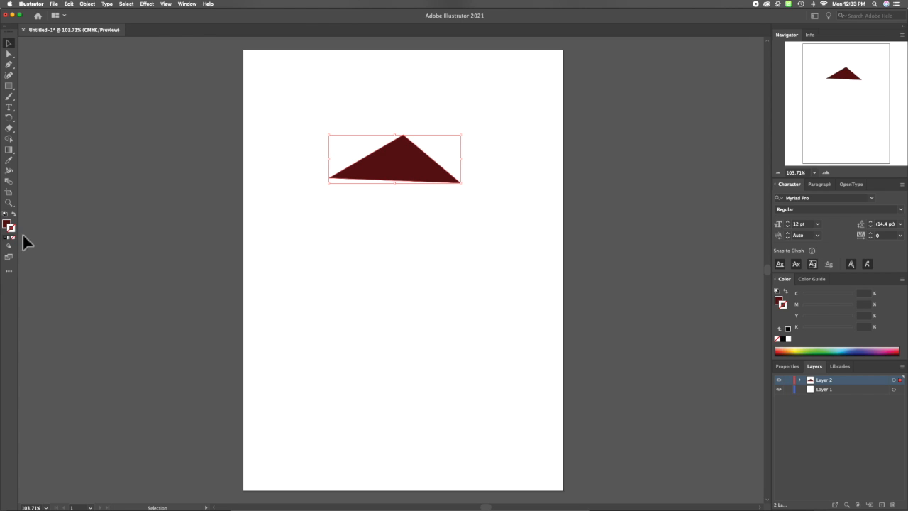
left_click(142, 235)
left_click_drag(395, 174, 344, 127)
left_click(343, 202)
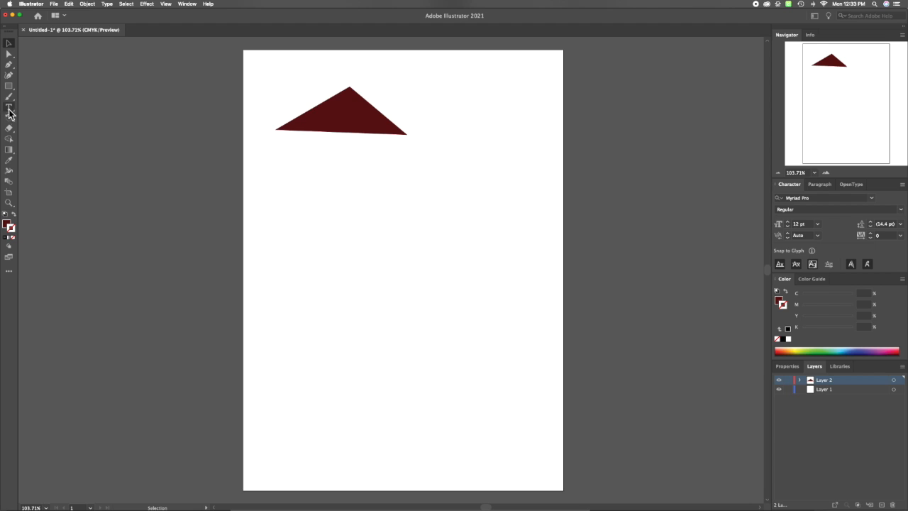
- Draw a closed curved shape with two anchor points below the triangle using the Pen tool
left_click(8, 64)
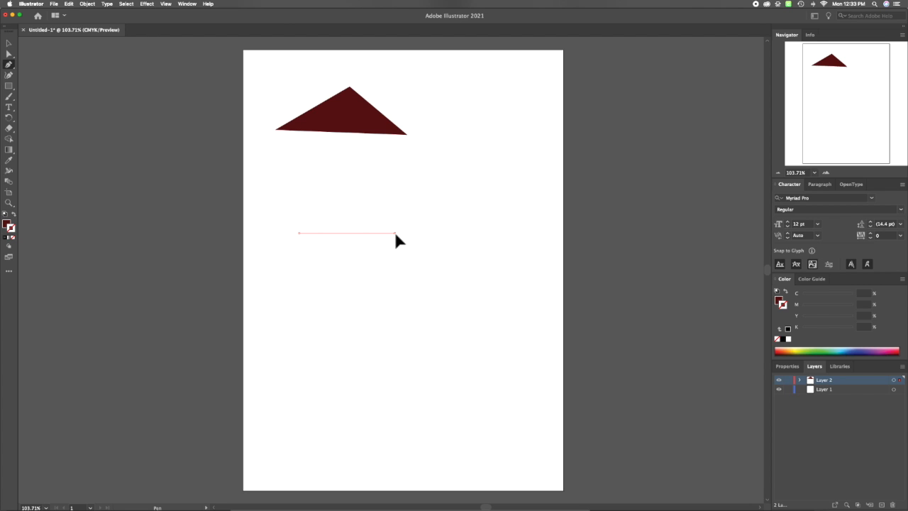
left_click_drag(395, 233, 435, 317)
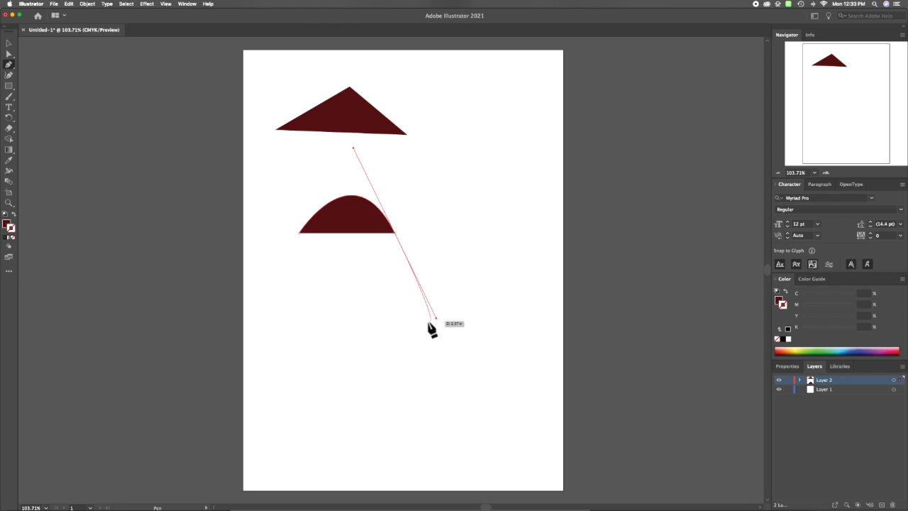
left_click(299, 233)
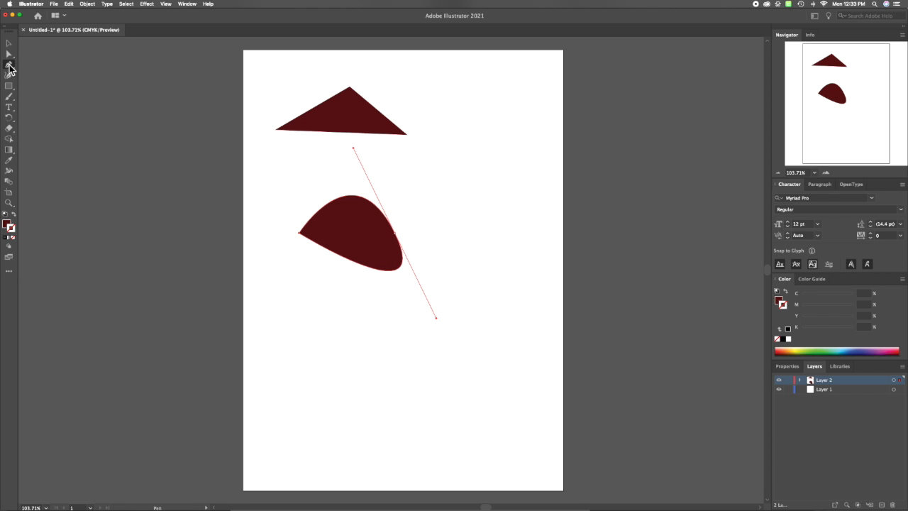
- Reshape the curved shape into a symmetrical leaf by adjusting its direction handles with the Anchor Point tool
left_click(9, 66)
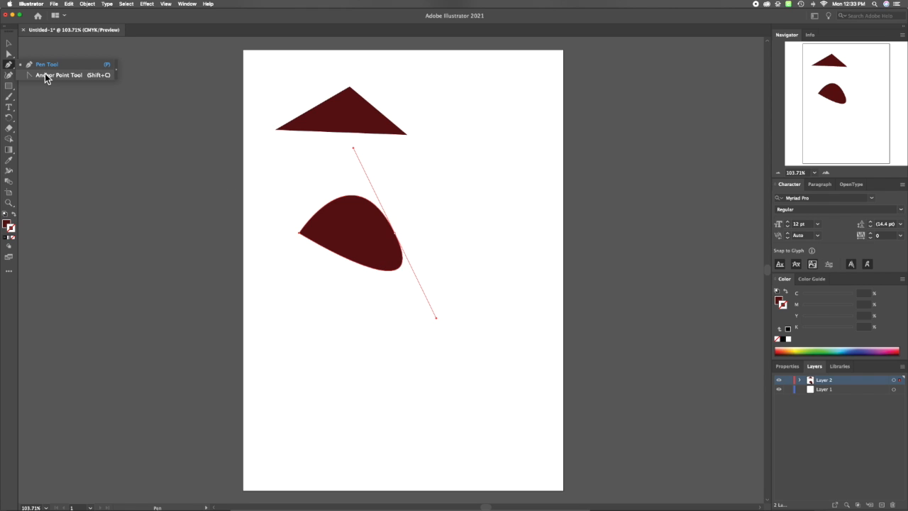
left_click(44, 75)
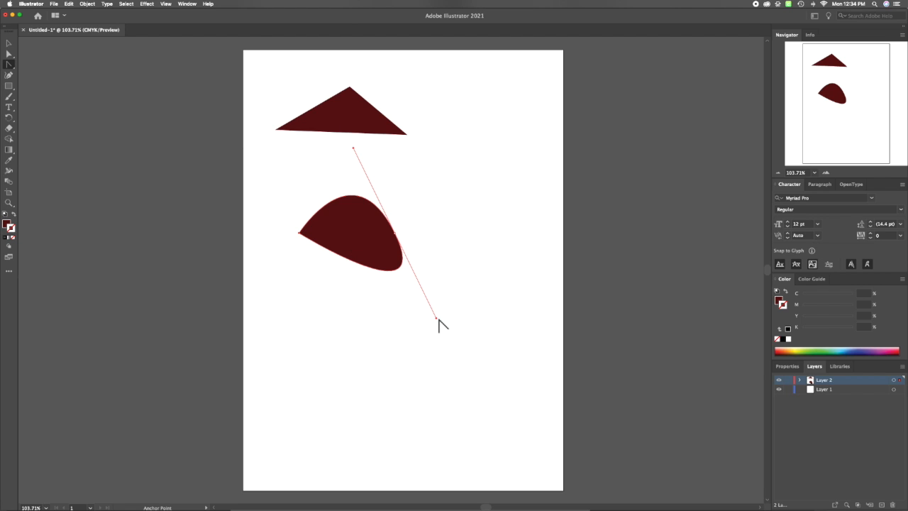
left_click_drag(435, 316, 345, 298)
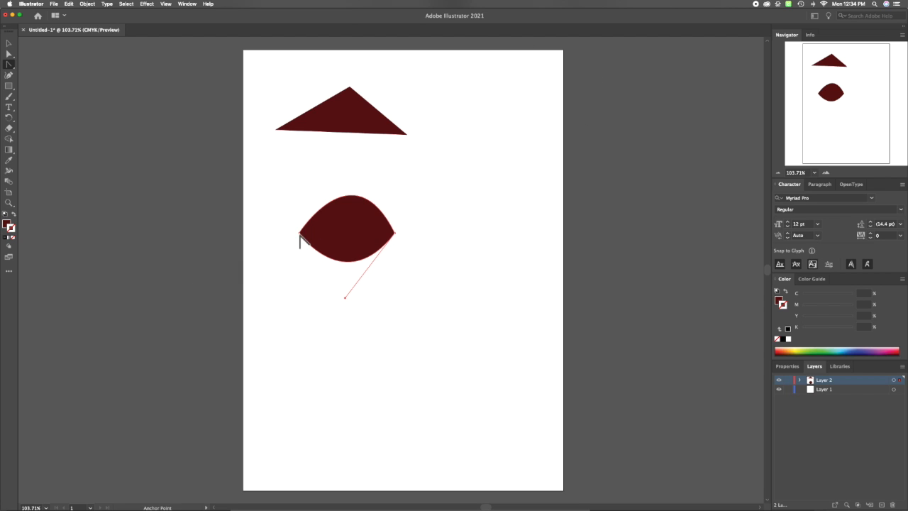
left_click(300, 236)
left_click_drag(353, 148, 350, 169)
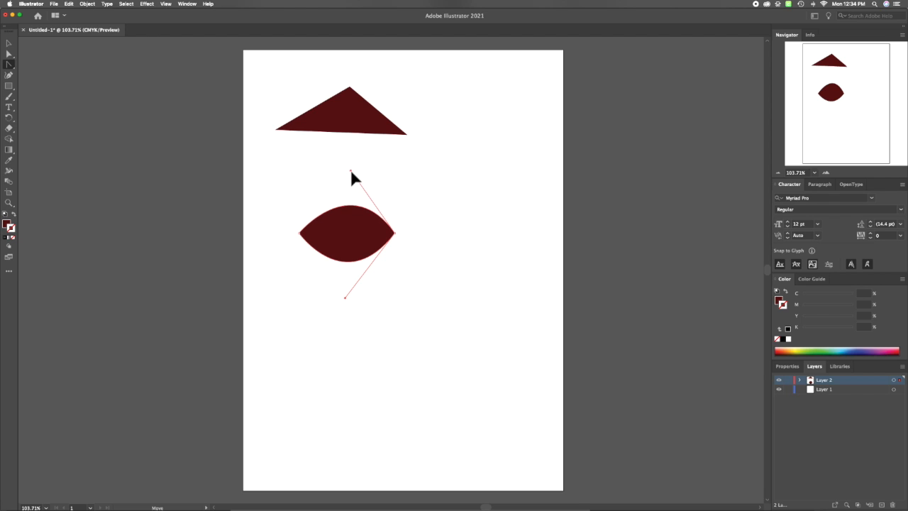
- Fill the leaf shape with a soft green (C 59.37, M 0, Y 49.63, K 0) and deselect it
double_click(8, 226)
left_click(435, 217)
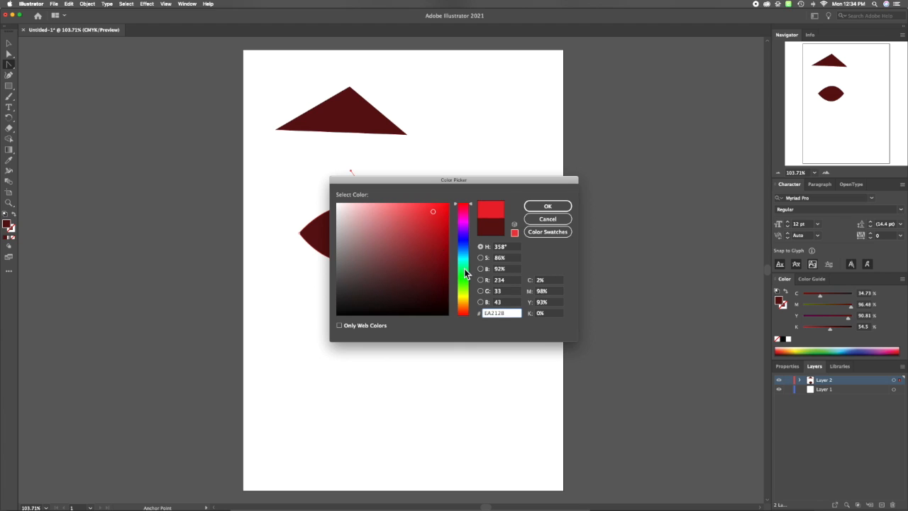
left_click(462, 261)
left_click(547, 205)
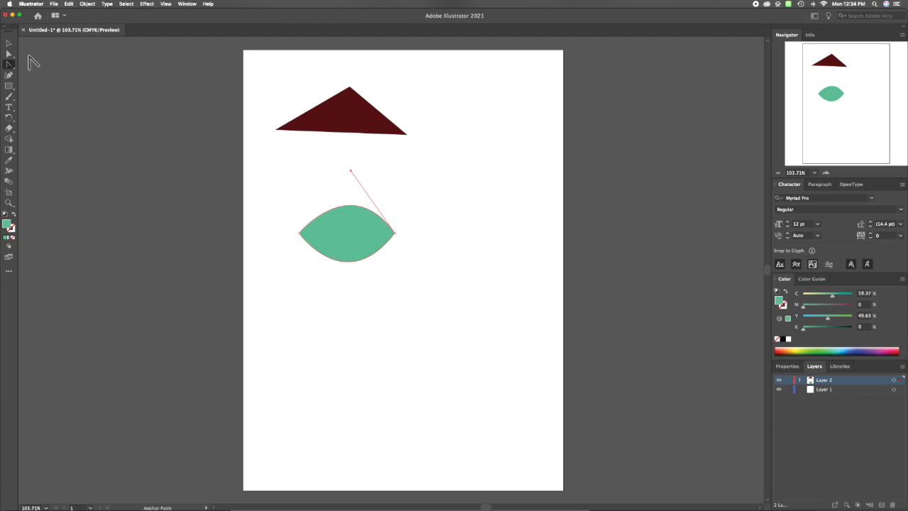
left_click(9, 44)
left_click(272, 208)
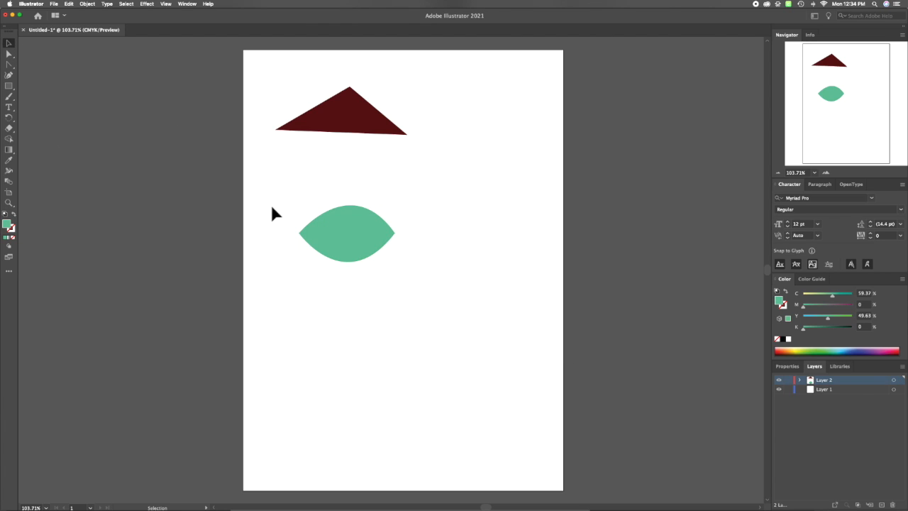
- Paint a looping freehand stroke beside the leaf and a rough closed circle below it with the Paintbrush tool
left_click(9, 101)
mouse_move(418, 234)
left_mouse_down()
mouse_move(465, 193)
mouse_move(473, 231)
mouse_move(509, 259)
mouse_move(516, 208)
mouse_move(491, 217)
mouse_move(486, 256)
mouse_move(464, 290)
mouse_move(432, 281)
left_mouse_up()
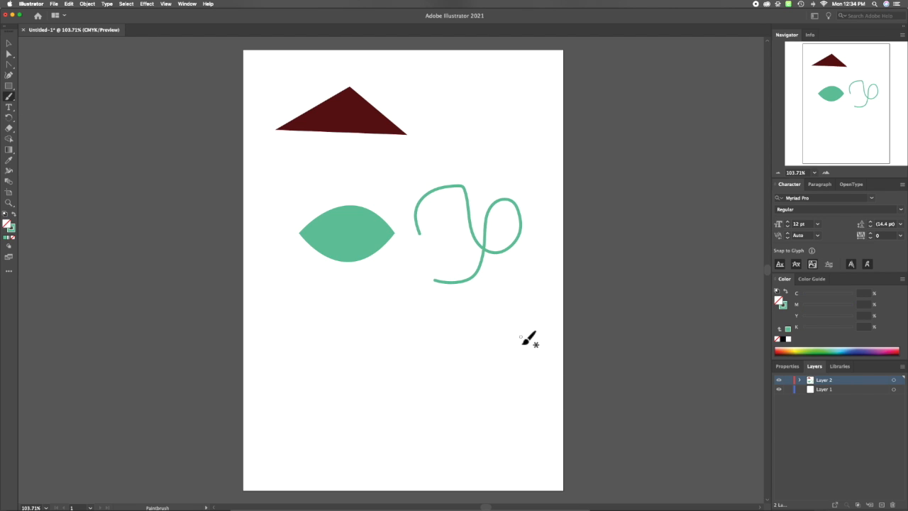
double_click(6, 225)
left_click(549, 206)
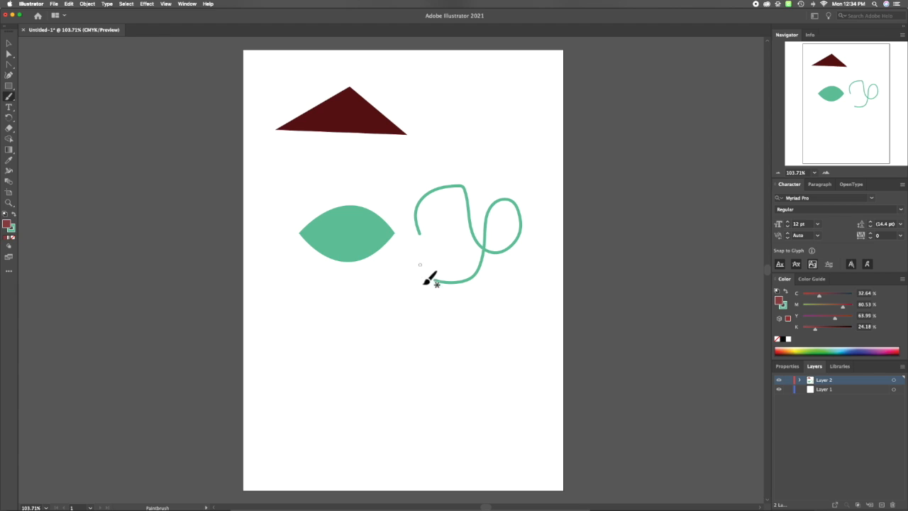
mouse_move(408, 335)
left_mouse_down()
mouse_move(371, 318)
mouse_move(346, 369)
mouse_move(382, 398)
mouse_move(428, 384)
mouse_move(431, 356)
mouse_move(409, 333)
left_mouse_up()
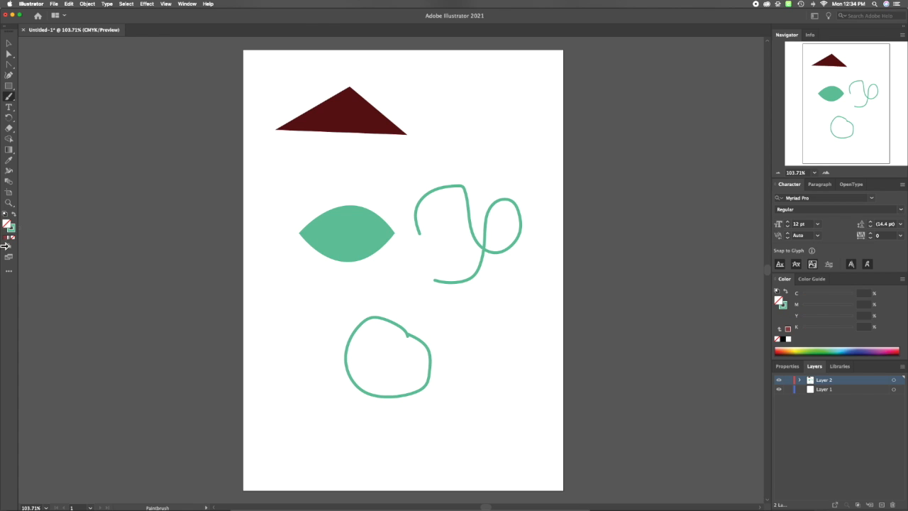
- Fill the hand-painted circle with muted red 966063
double_click(9, 228)
left_click(373, 229)
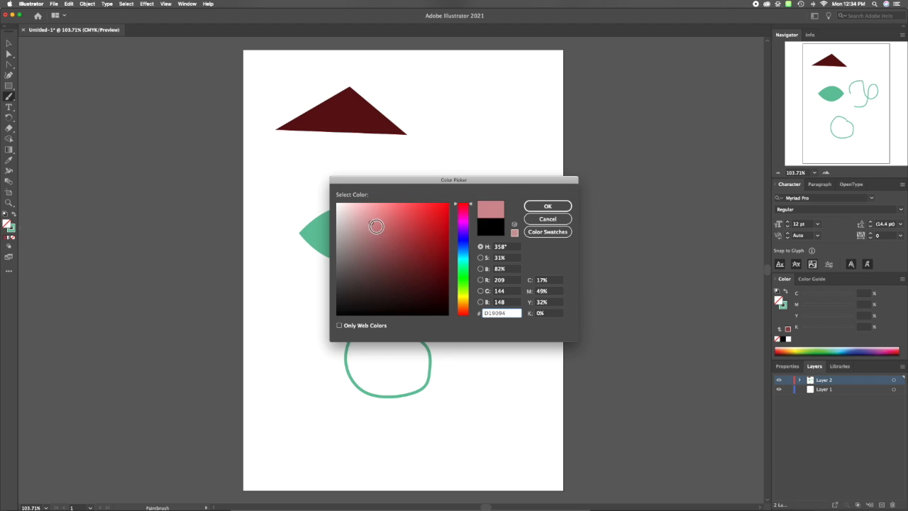
left_click(547, 208)
left_click(10, 43)
left_click(347, 345)
double_click(7, 223)
left_click(379, 253)
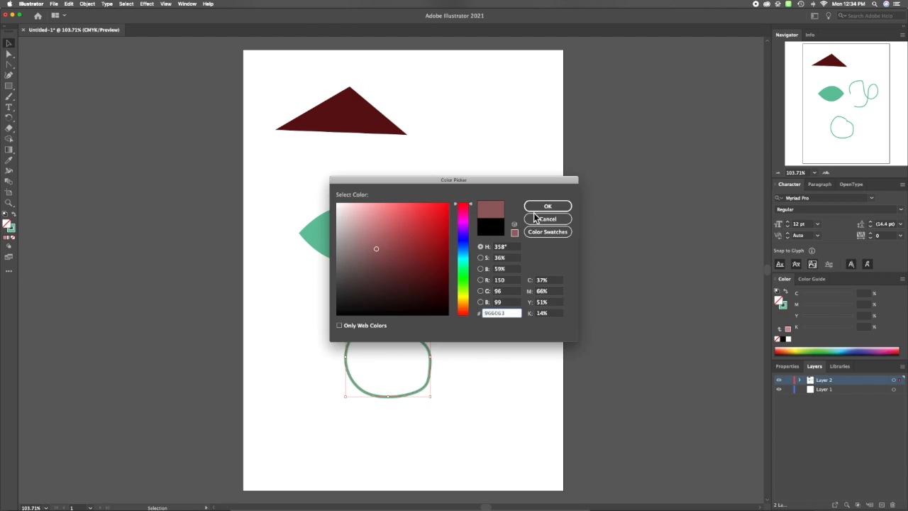
left_click(547, 207)
left_click(179, 184)
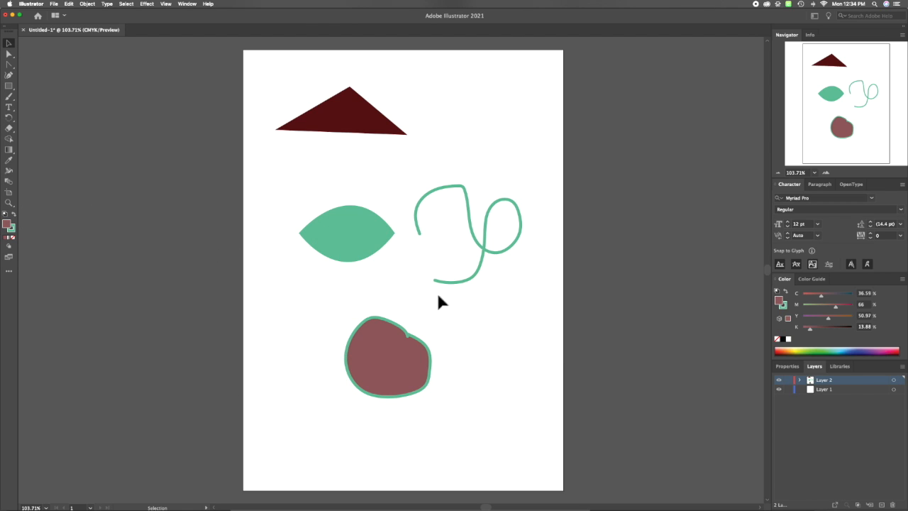
- Set the hand-painted circle's fill to bright red (C 4.95, M 100, Y 90.54, K 0.38)
left_click(376, 362)
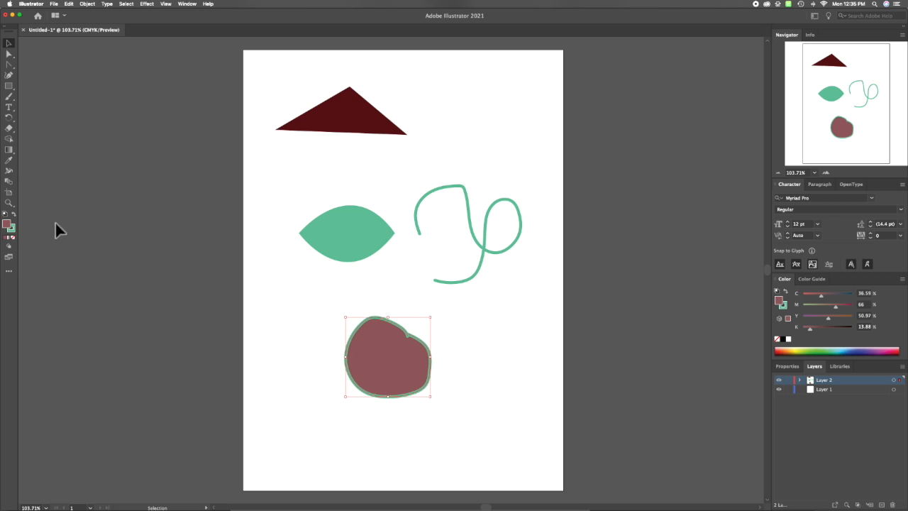
left_click(441, 218)
left_click(548, 205)
left_click(281, 346)
- Remove the green outline from the red hand-painted circle and deselect it
left_click(385, 331)
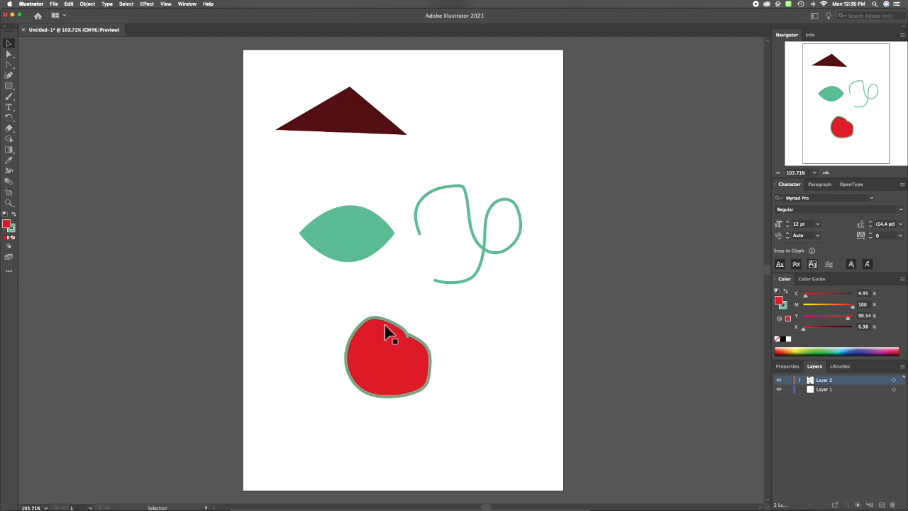
left_click(13, 231)
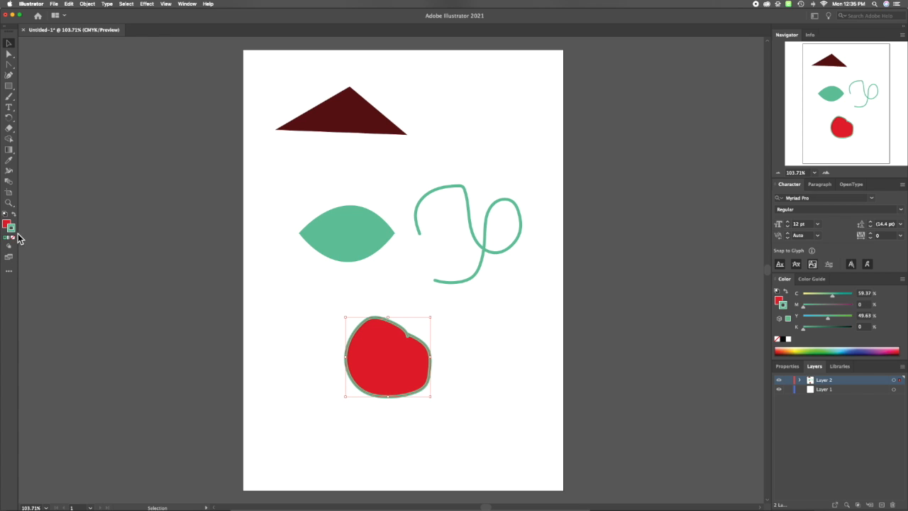
left_click(13, 237)
left_click(223, 389)
- Trim the upper edge of the red circle with the Eraser tool
mouse_move(426, 496)
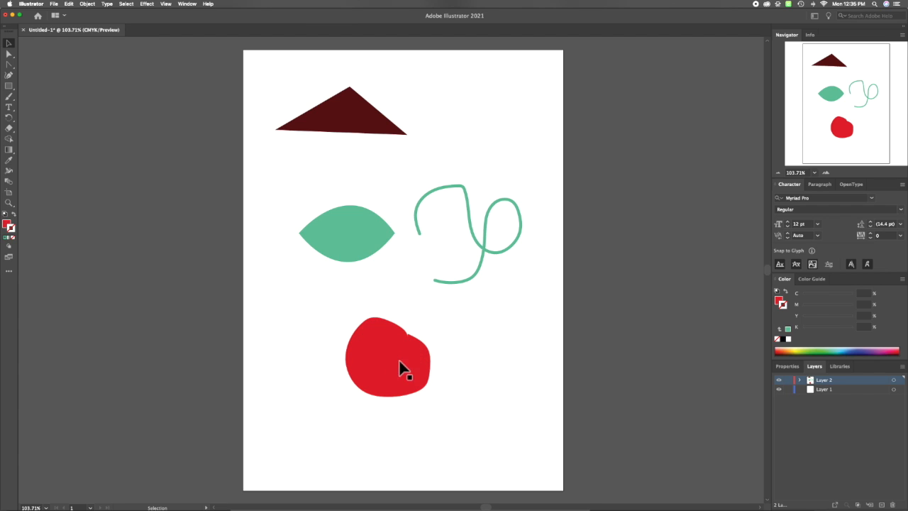
left_click(9, 128)
mouse_move(419, 330)
left_mouse_down()
mouse_move(357, 334)
mouse_move(365, 326)
mouse_move(403, 327)
mouse_move(372, 325)
mouse_move(336, 362)
left_mouse_up()
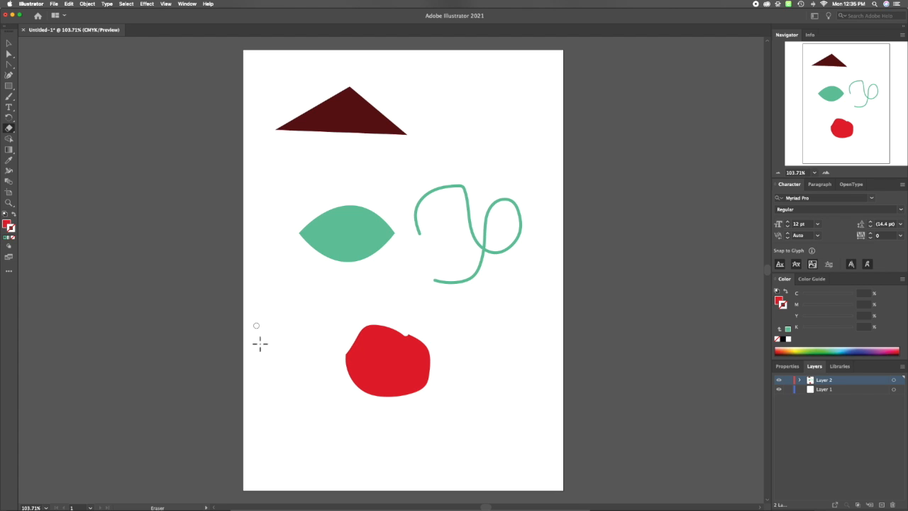
- Erase the bump along the upper-right edge of the red shape with the Eraser tool
left_click_drag(434, 347, 376, 326)
key("v")
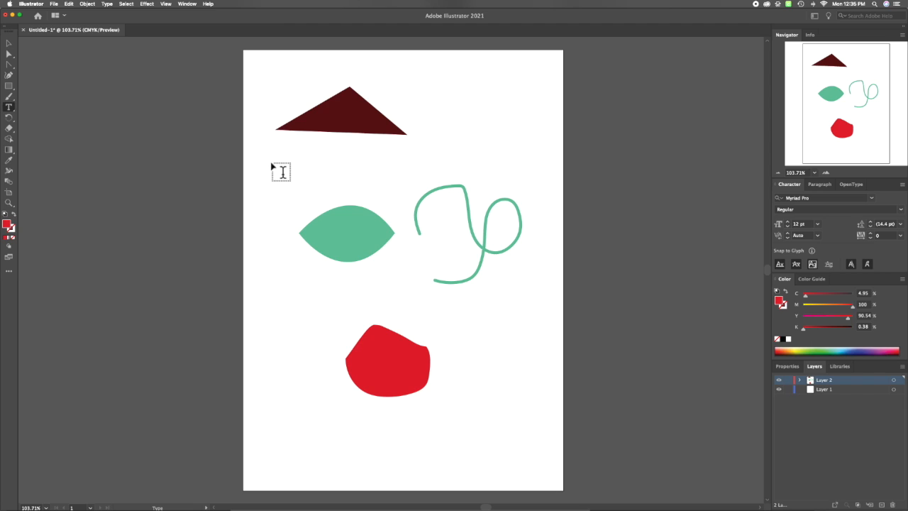
- Add the text "Hello!" below the dark red triangle and set its font size to 36 pt
left_click(272, 163)
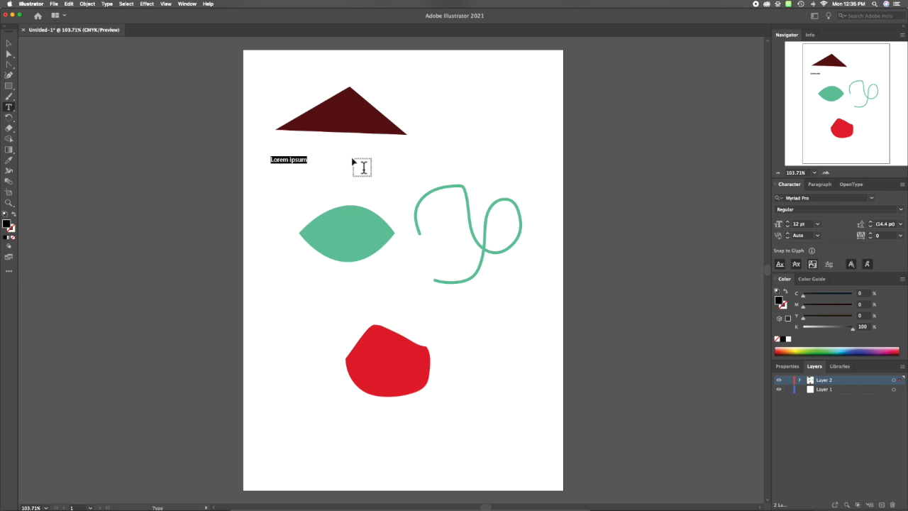
type("Hello!")
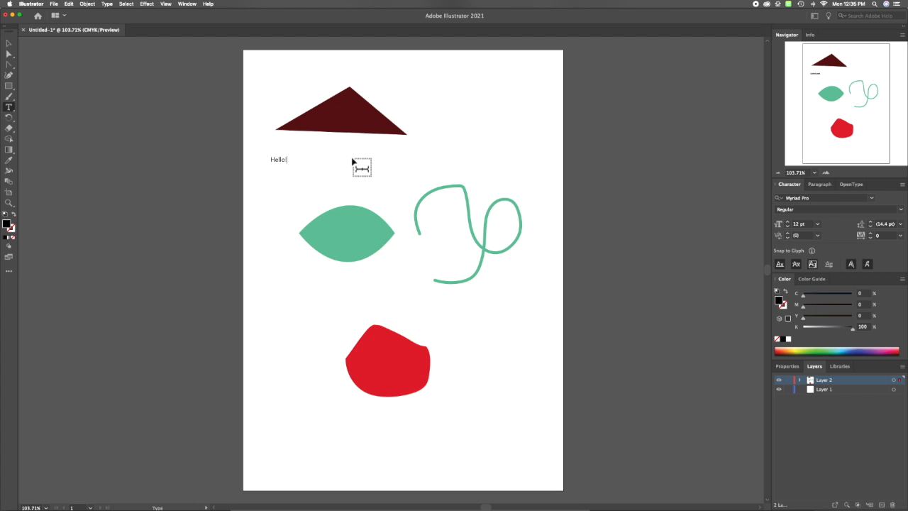
key("super+a")
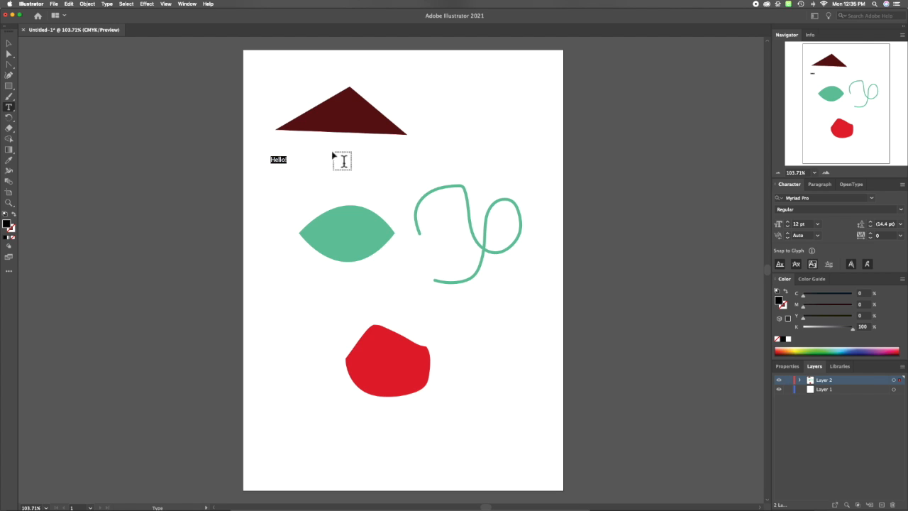
left_click(819, 225)
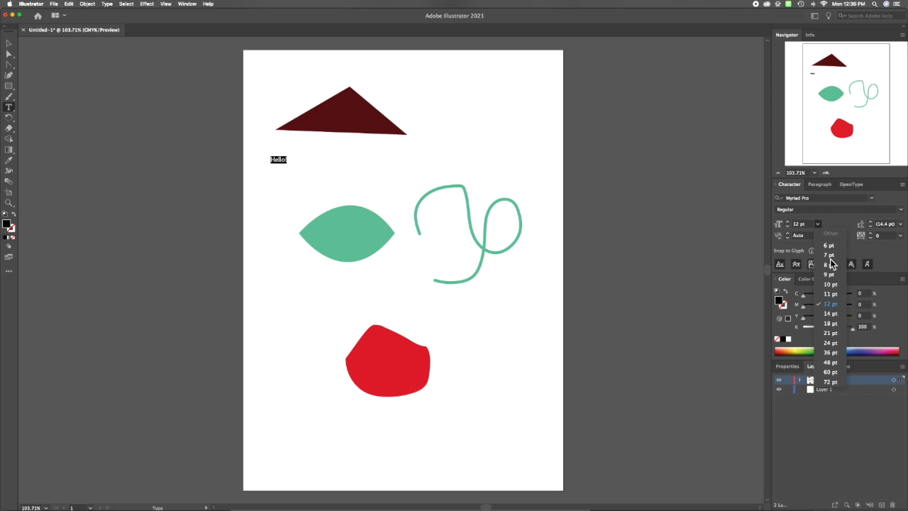
left_click(829, 352)
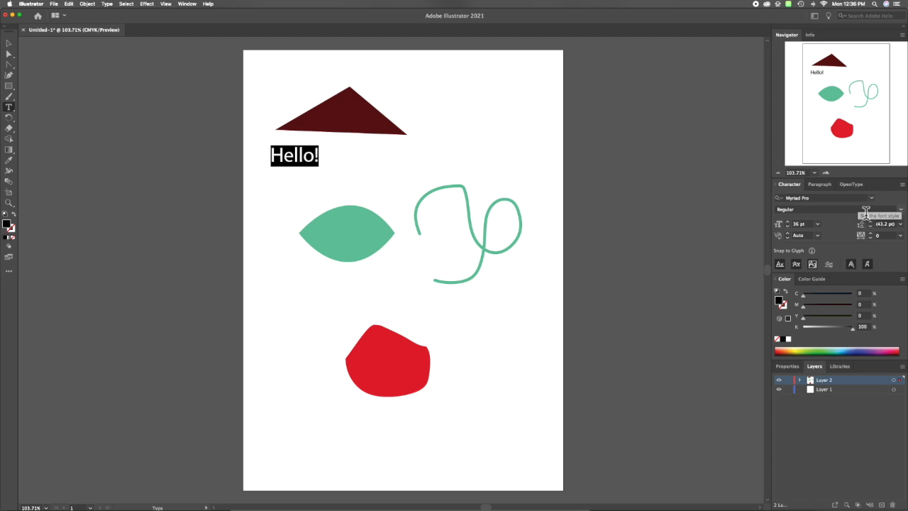
- Set the font of the "Hello!" text to Noteworthy Light
left_click(873, 202)
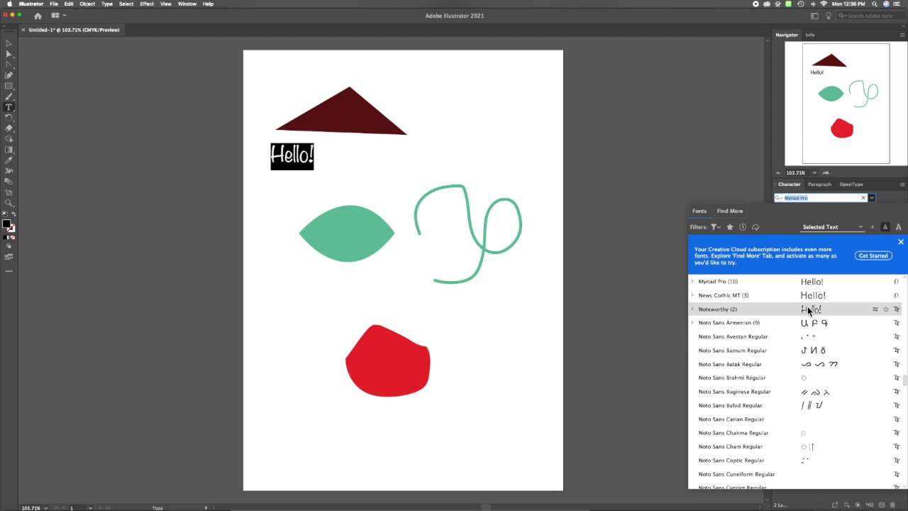
left_click(813, 311)
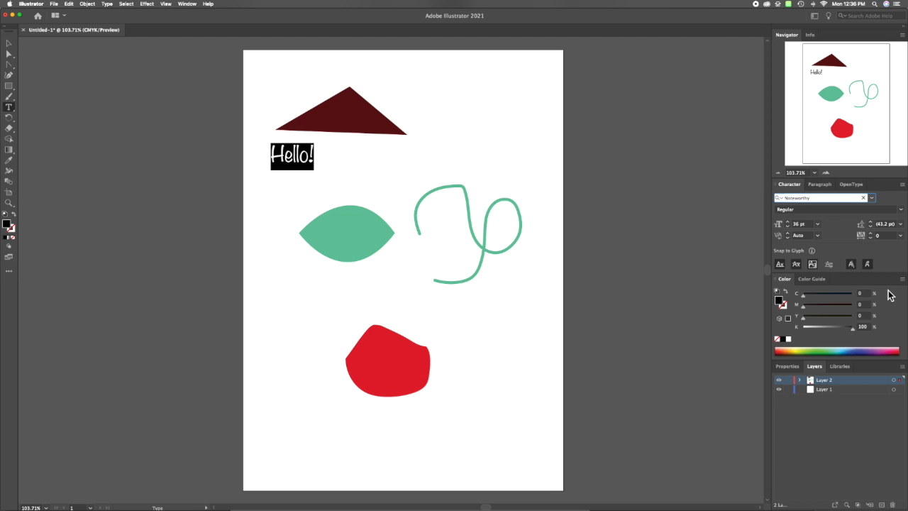
left_click(821, 204)
- Try to change the kerning across the whole "Hello!" text
left_click(816, 235)
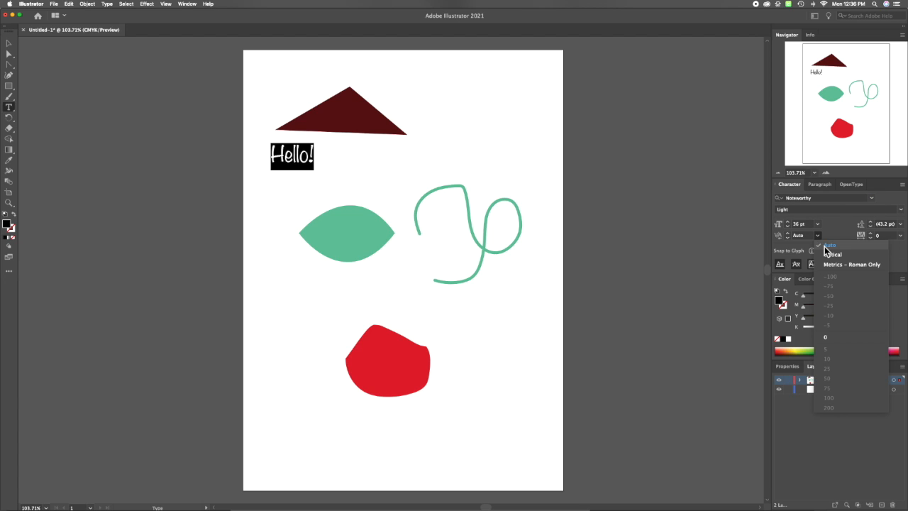
left_click(791, 241)
left_click(787, 237)
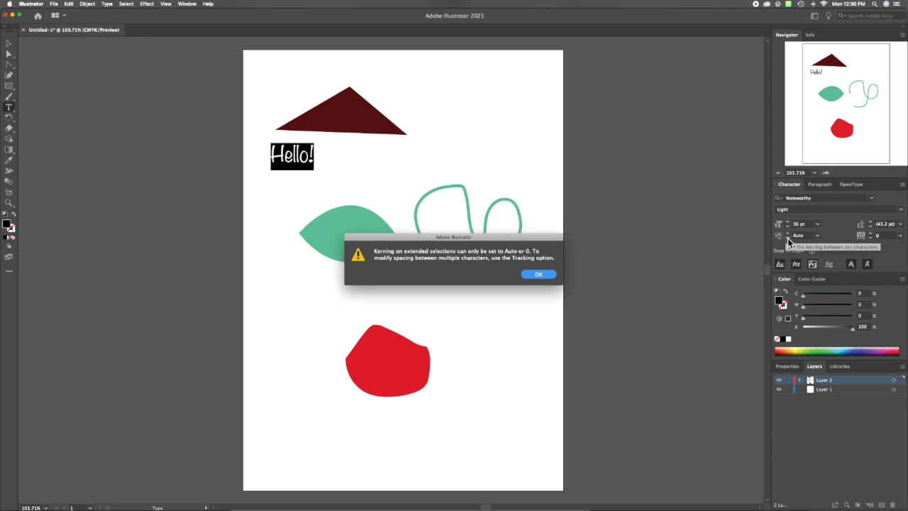
left_click(536, 277)
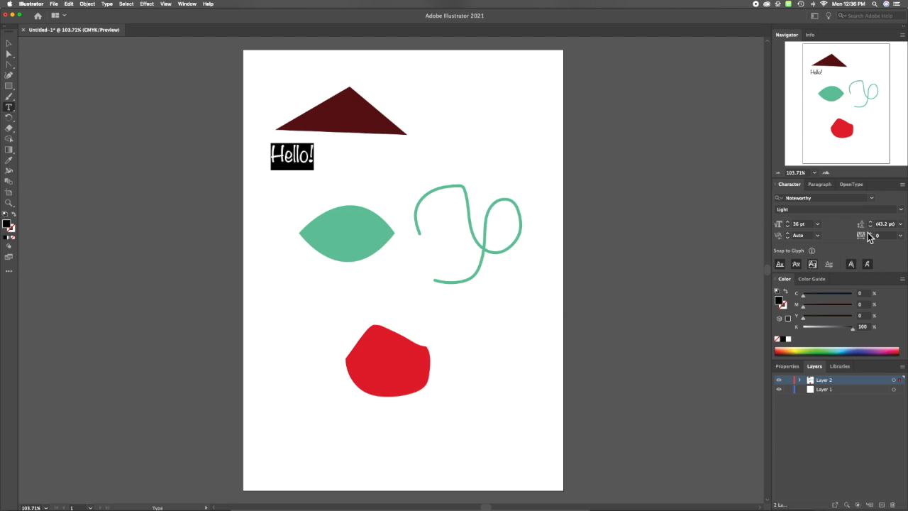
- Set the leading of the "Hello!" text to 1295 pt, look through the tracking presets and finish editing the text
left_click(871, 226)
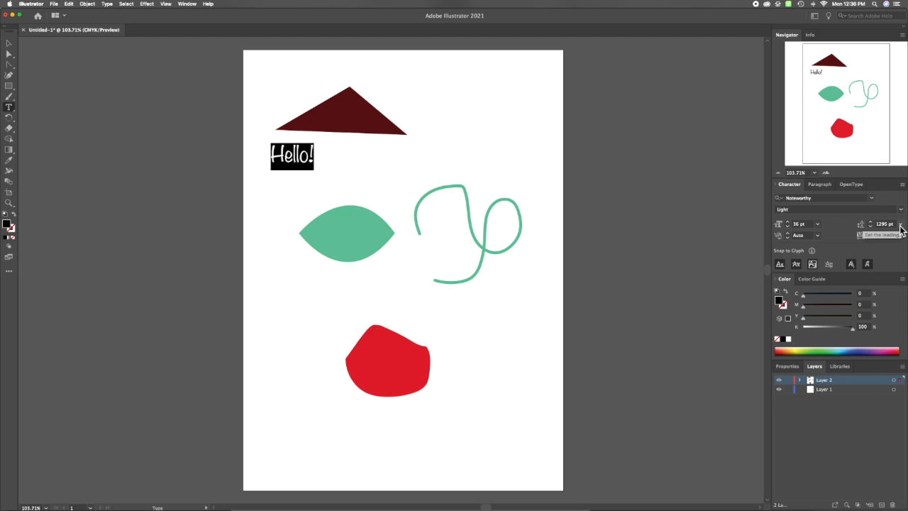
left_click(901, 225)
left_click(899, 234)
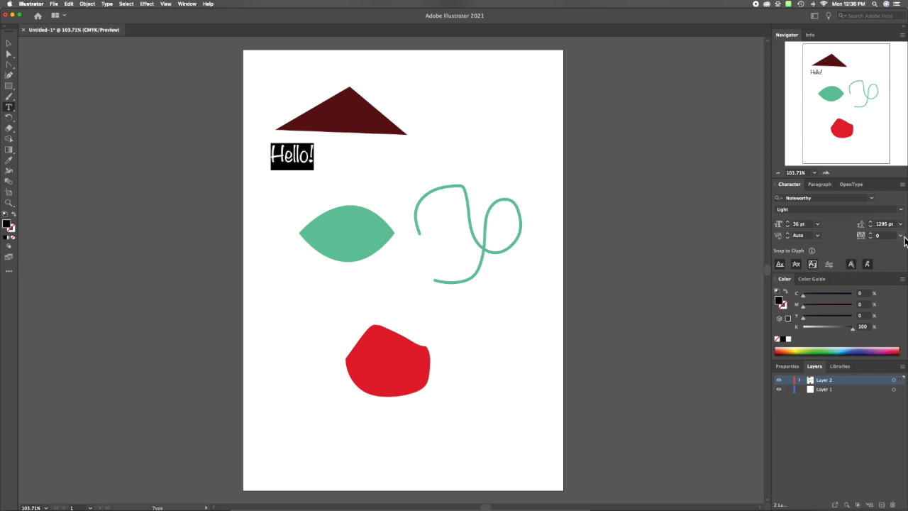
left_click(904, 239)
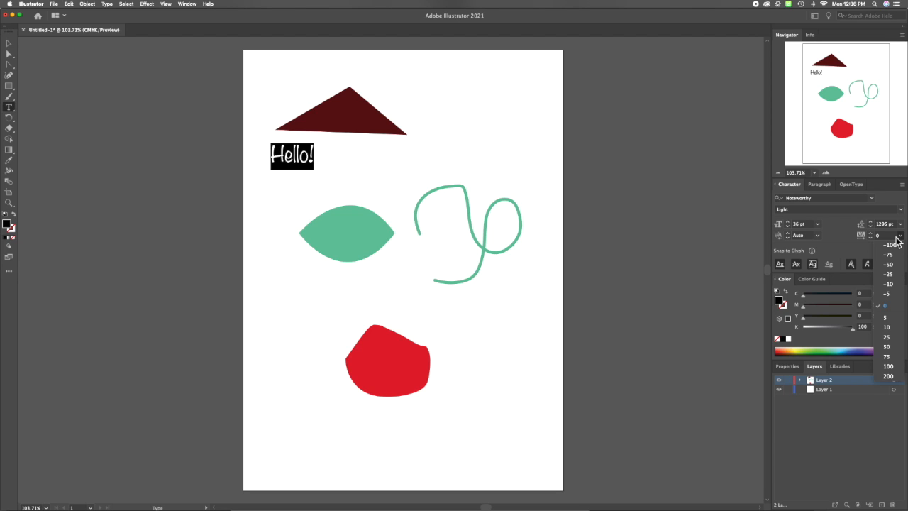
left_click(761, 252)
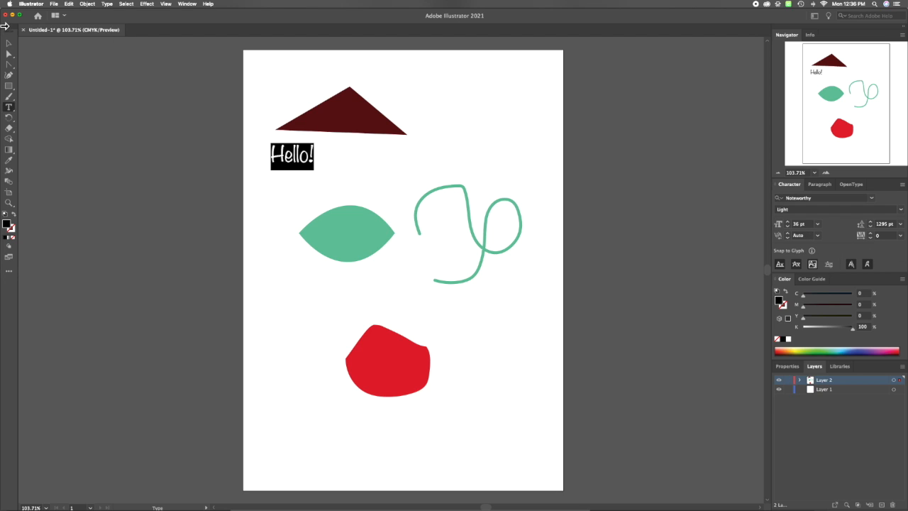
key("Escape")
- Add a new layer and place it between Layer 2 and Layer 1 as the active layer
left_click(9, 87)
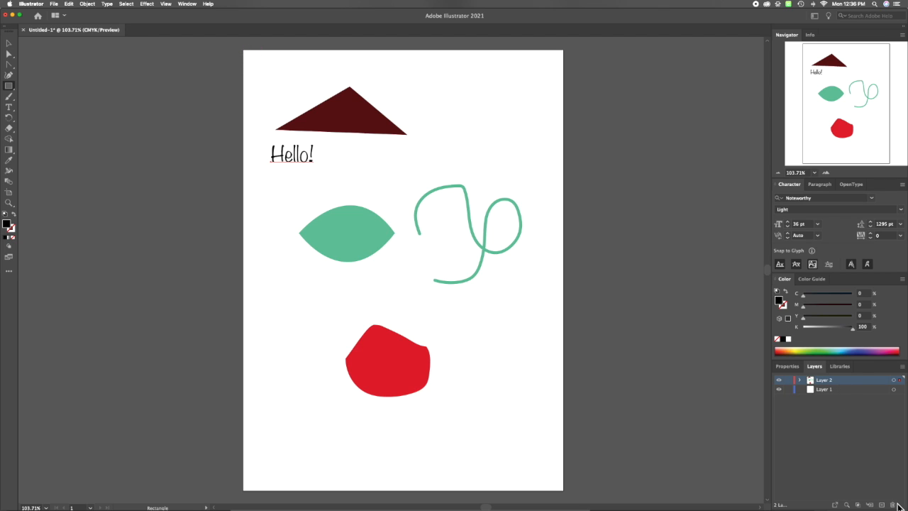
left_click(884, 505)
left_click_drag(834, 386, 834, 398)
left_click(828, 392)
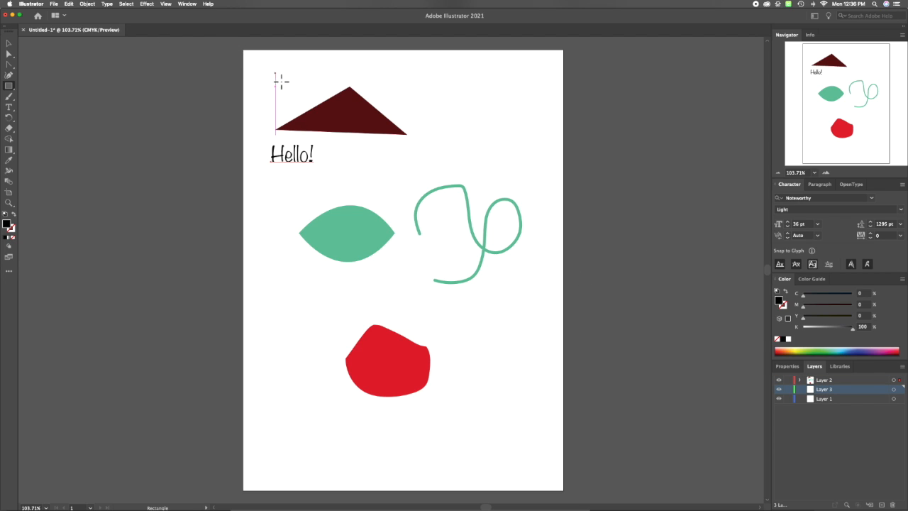
- Draw a rectangle covering the whole artboard and fill it with grey (C 41.82, M 36.11, Y 35.88, K 1.15)
left_click_drag(248, 52, 564, 490)
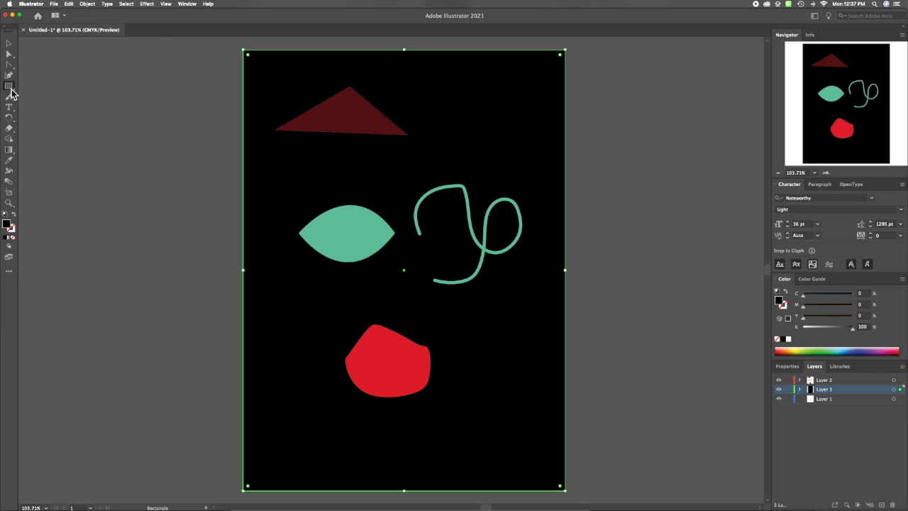
left_click(12, 152)
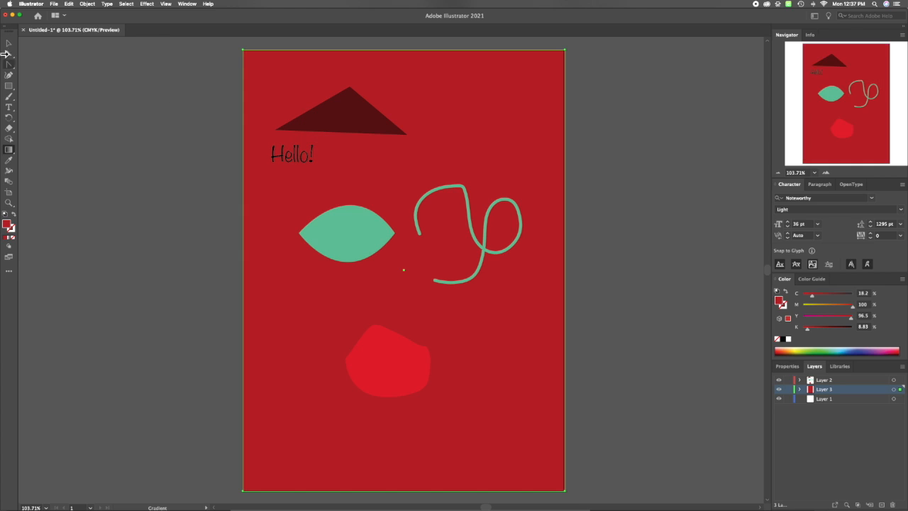
double_click(8, 226)
left_click(555, 206)
left_click(9, 44)
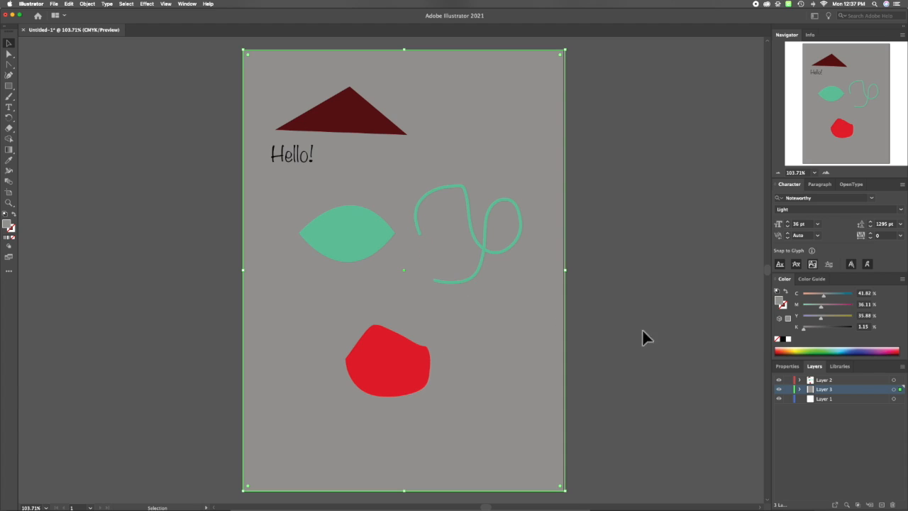
- Draw a short curve above the green scribble with the Curvature tool and deselect it
left_click(9, 76)
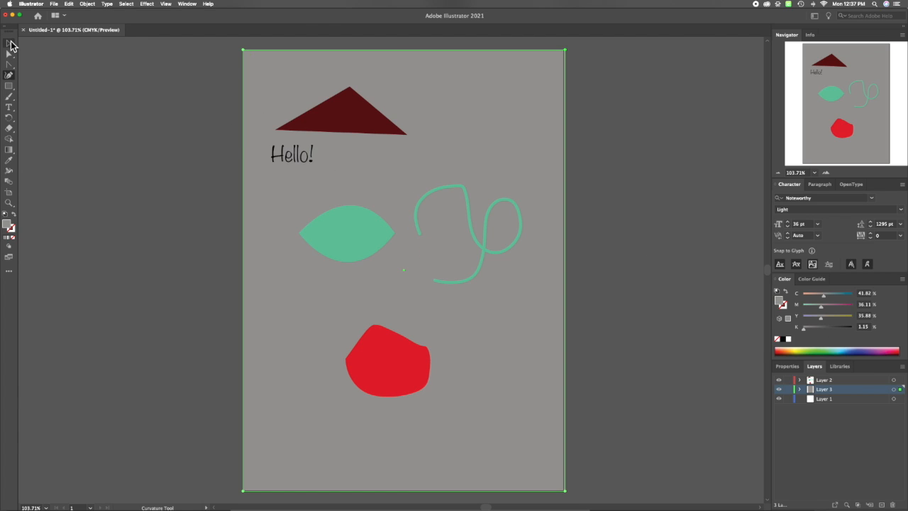
left_click(374, 170)
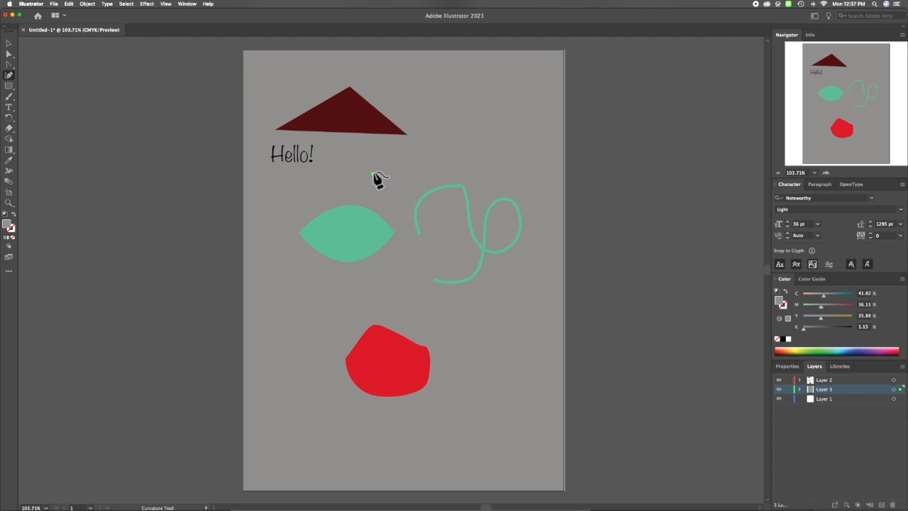
left_click(449, 164)
key("v")
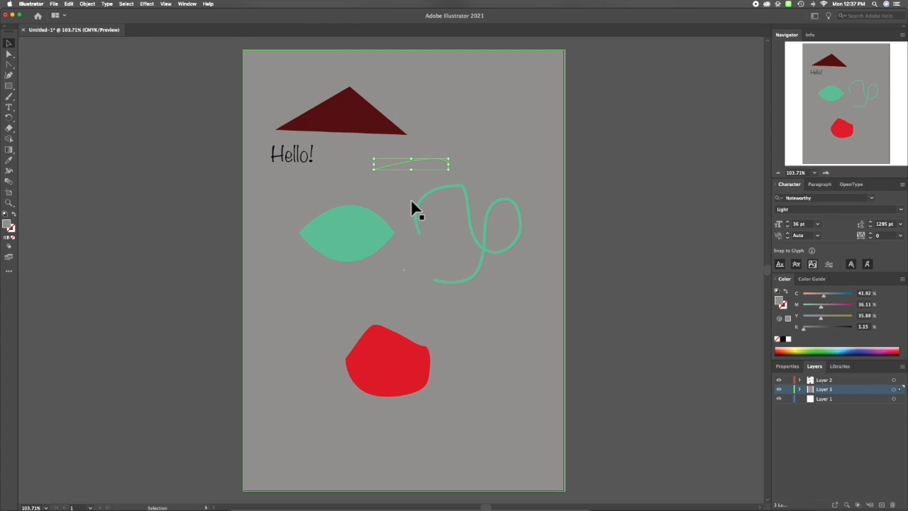
left_click(384, 143)
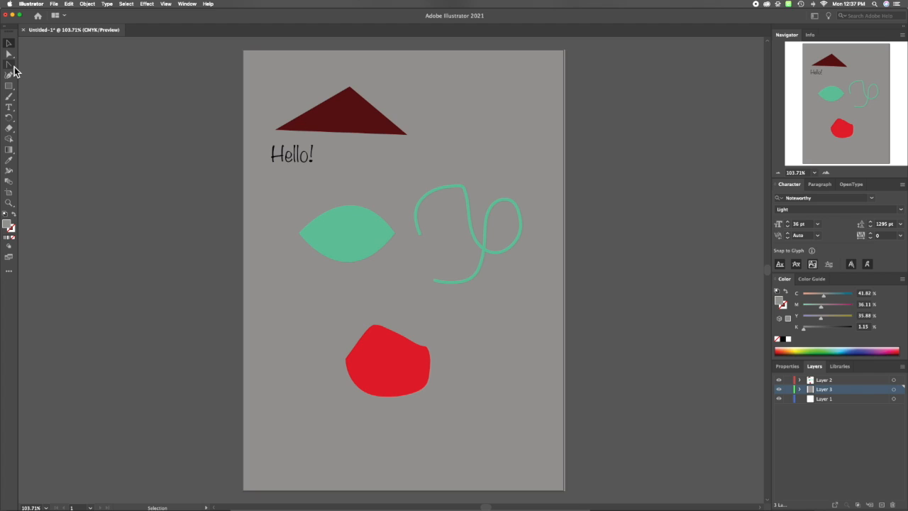
- Undo the short curve drawn above the green scribble
key("super+z")
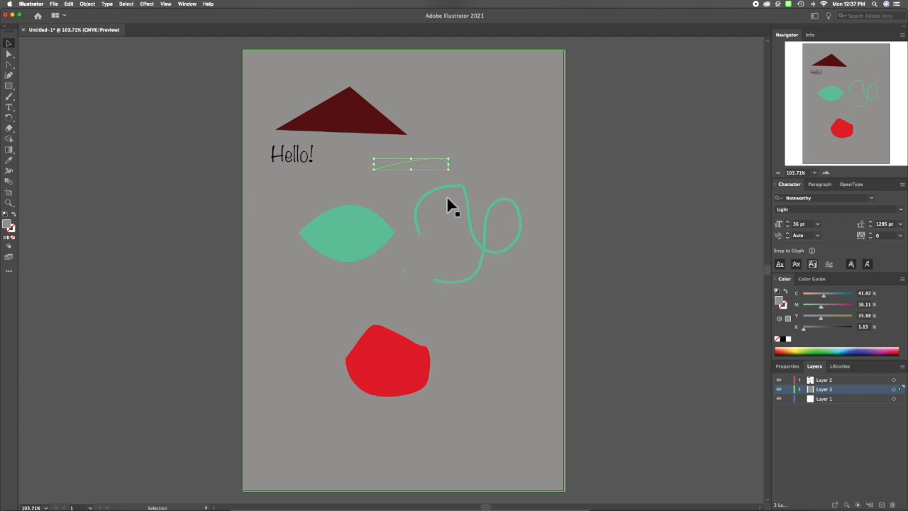
key("super+z")
key("super+z")
key("super+z")
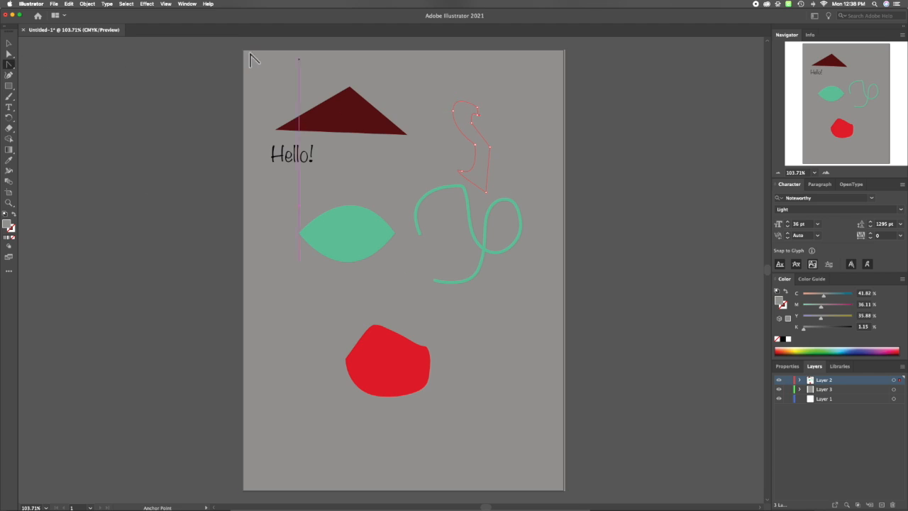
- Fill the S-shaped path above the green scribble with blue (C 92.4, M 84.82, Y 7.23, K 0.68) and deselect it
left_click(9, 43)
double_click(6, 224)
left_click(463, 243)
left_click(406, 250)
left_click(547, 206)
left_click(599, 184)
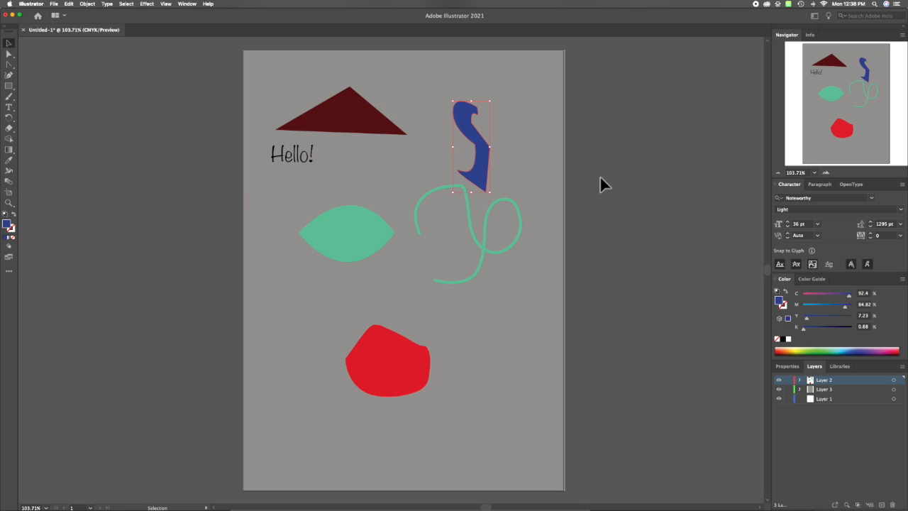
- Toggle the visibility of Layer 3 with the grey background and leave it hidden
left_click(781, 390)
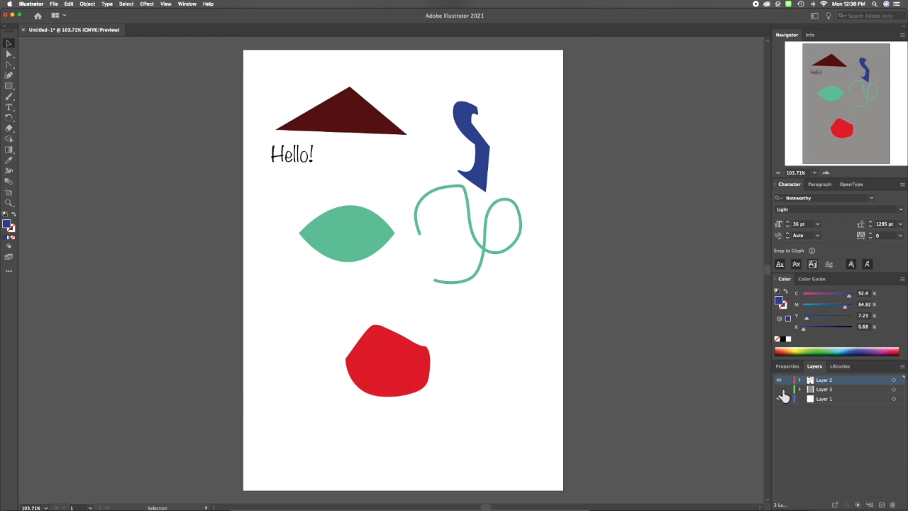
left_click(781, 390)
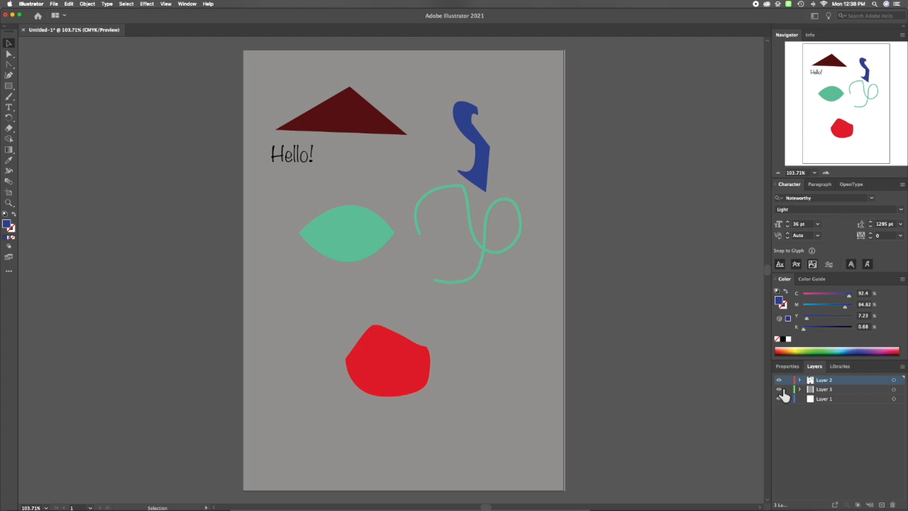
left_click(780, 390)
- Delete Layer 3 together with its grey background rectangle
left_click(848, 390)
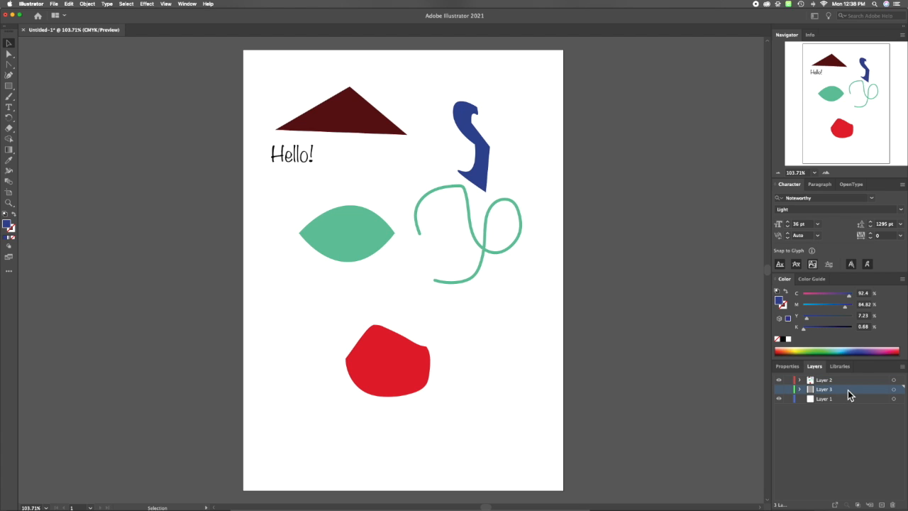
left_click(892, 505)
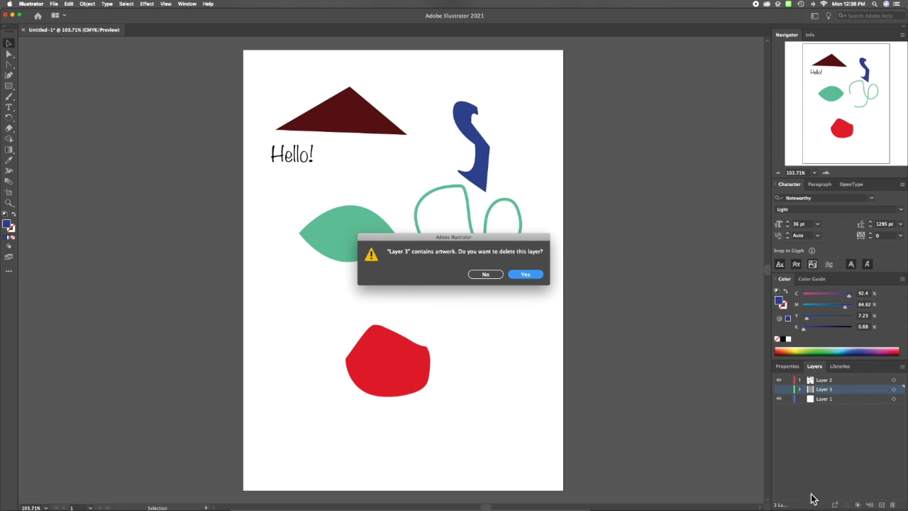
left_click(528, 273)
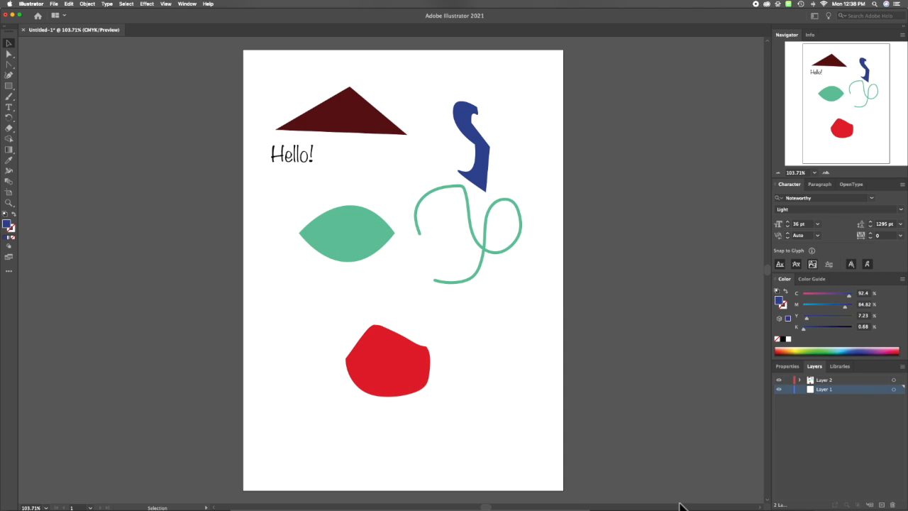